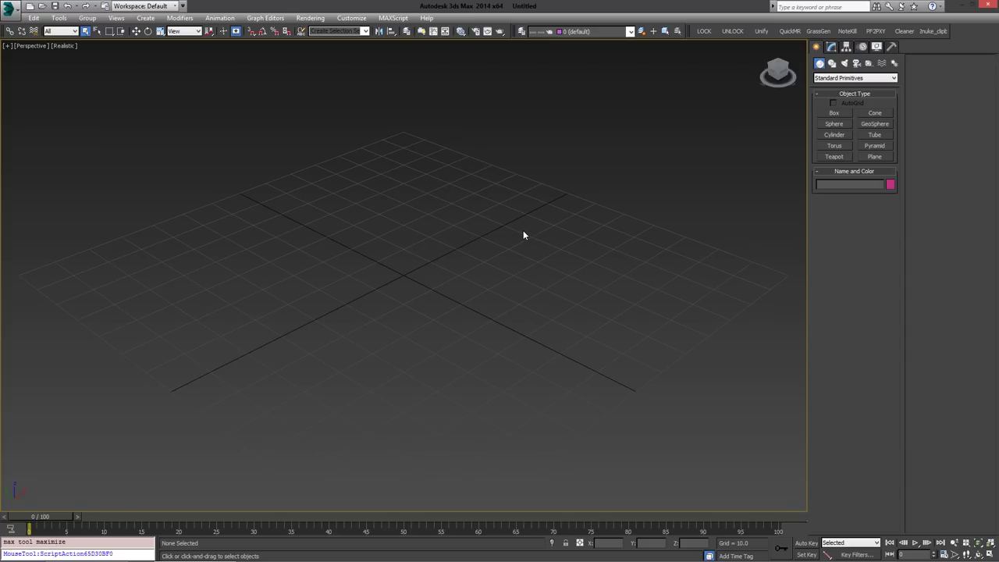
Step: Generate a grass patch with GrassGen using the QUICK patch type
{"action": "left_click", "coordinate": [818, 31]}
{"action": "left_click", "coordinate": [96, 229]}
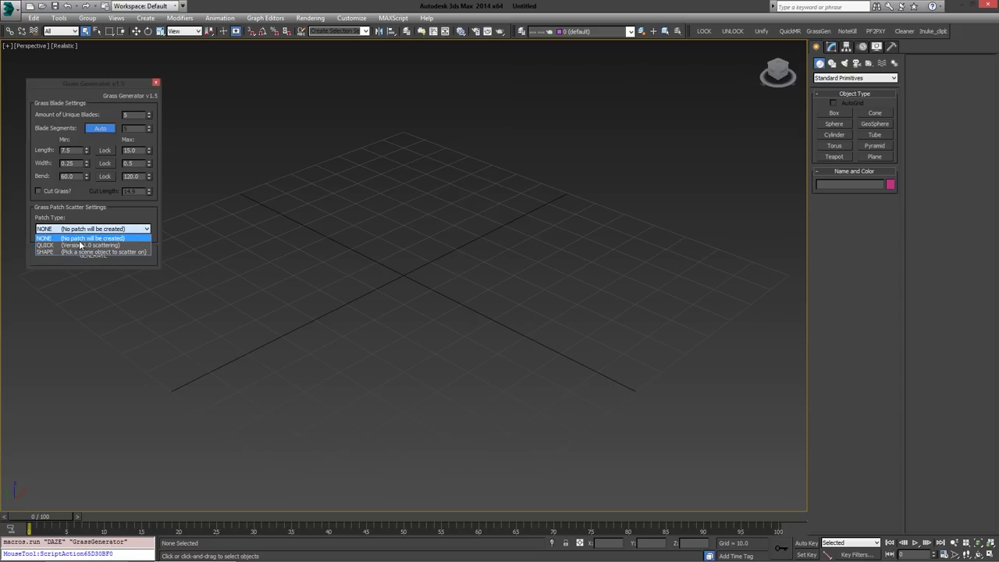
{"action": "left_click", "coordinate": [76, 243]}
{"action": "left_click", "coordinate": [93, 370]}
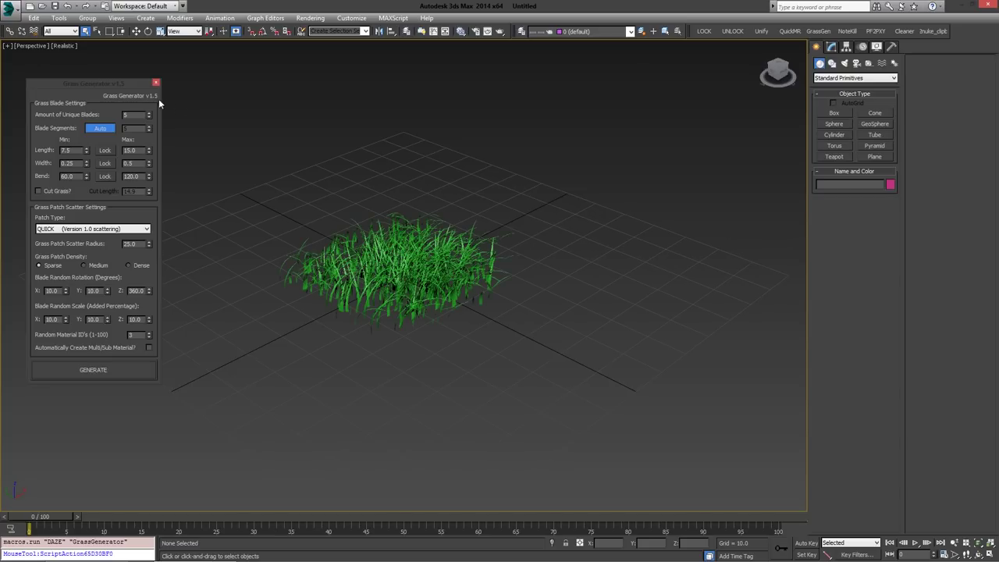
{"action": "left_click", "coordinate": [156, 82]}
Step: Draw a flat box, Box001, underneath the grass patch
{"action": "left_click", "coordinate": [832, 113]}
{"action": "middle_click_drag", "start_coordinate": [527, 189], "coordinate": [308, 185], "text": "alt"}
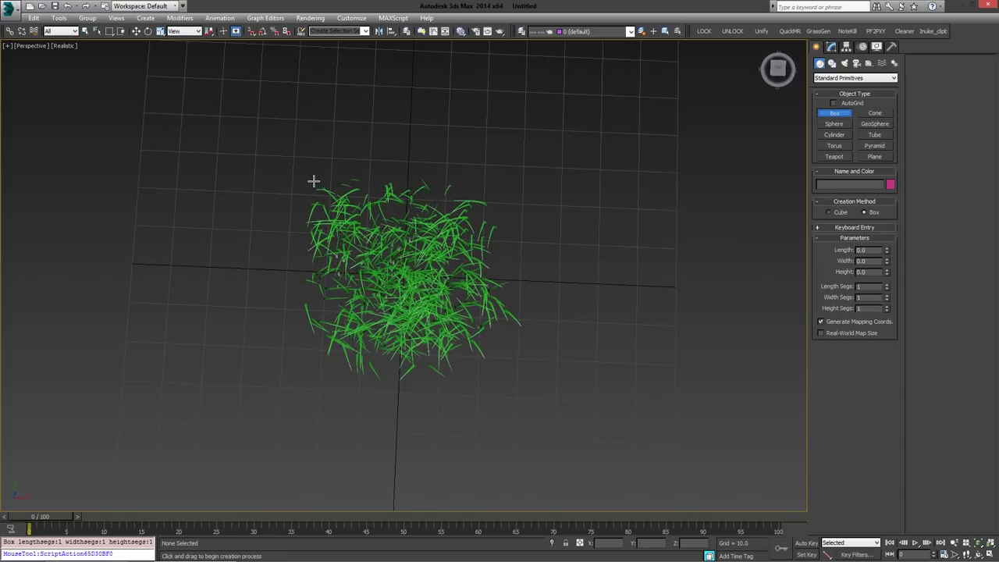
{"action": "left_click_drag", "start_coordinate": [312, 179], "coordinate": [505, 381]}
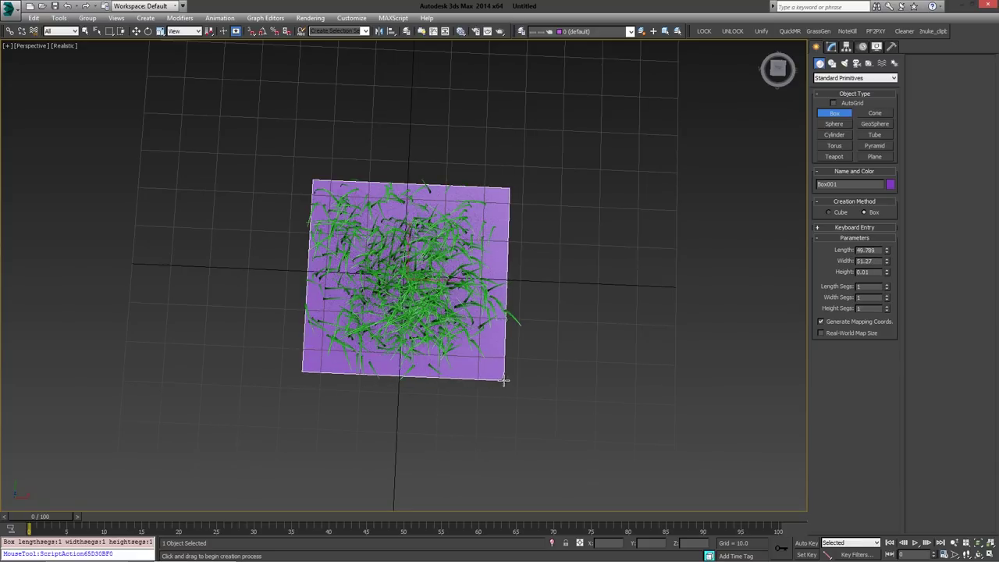
{"action": "left_click", "coordinate": [505, 349]}
{"action": "right_click", "coordinate": [613, 339]}
{"action": "middle_click_drag", "start_coordinate": [613, 338], "coordinate": [513, 263], "text": "alt"}
Step: Move the grass patch and box to the upper left, then launch the PFlow to Proxies script
{"action": "scroll", "coordinate": [579, 371], "scroll_direction": "down", "scroll_amount": 3}
{"action": "middle_click_drag", "start_coordinate": [605, 364], "coordinate": [589, 401], "text": "alt"}
{"action": "key", "text": "ctrl+a"}
{"action": "key", "text": "w"}
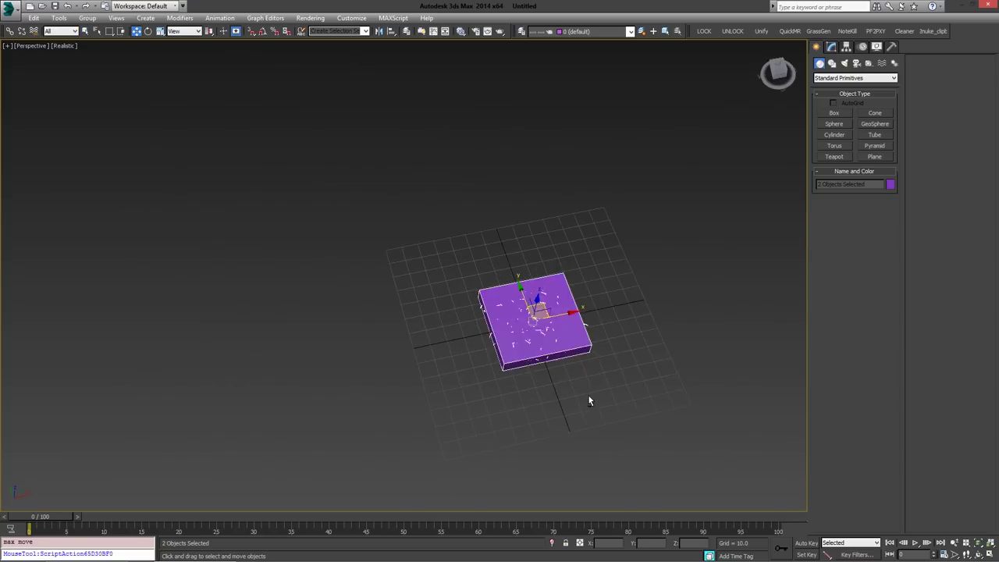
{"action": "left_click_drag", "start_coordinate": [541, 308], "coordinate": [95, 160]}
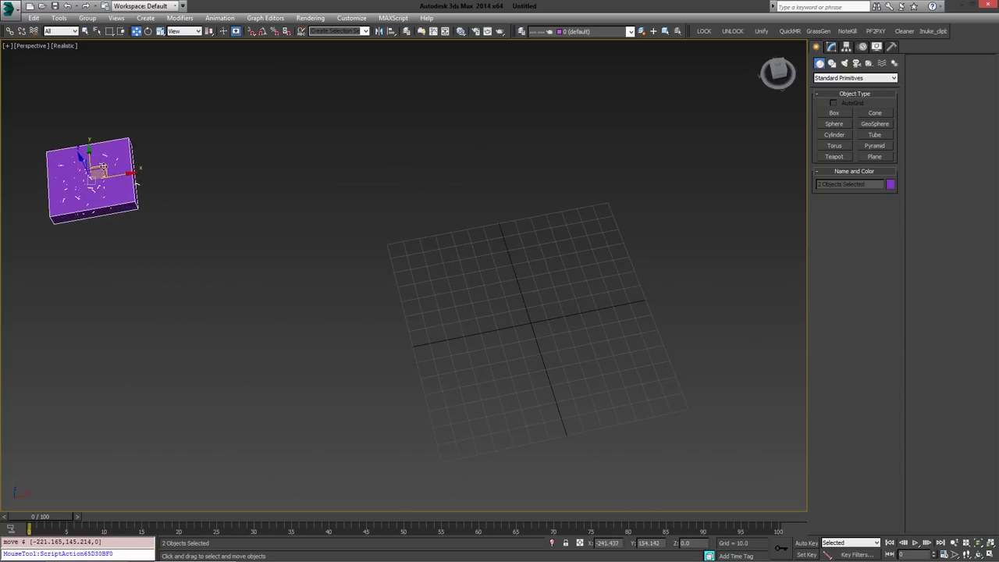
{"action": "left_click", "coordinate": [348, 282]}
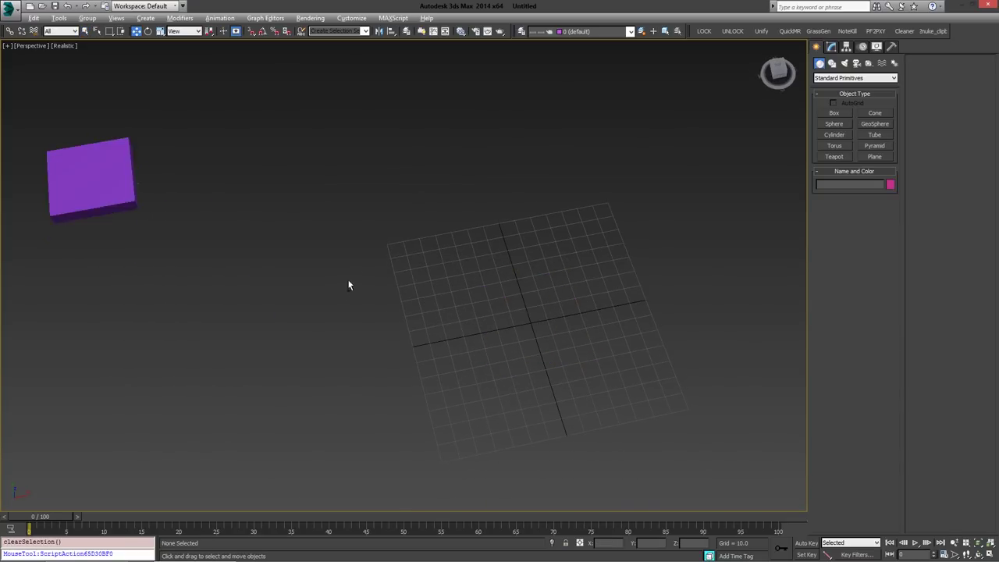
{"action": "left_click", "coordinate": [876, 31]}
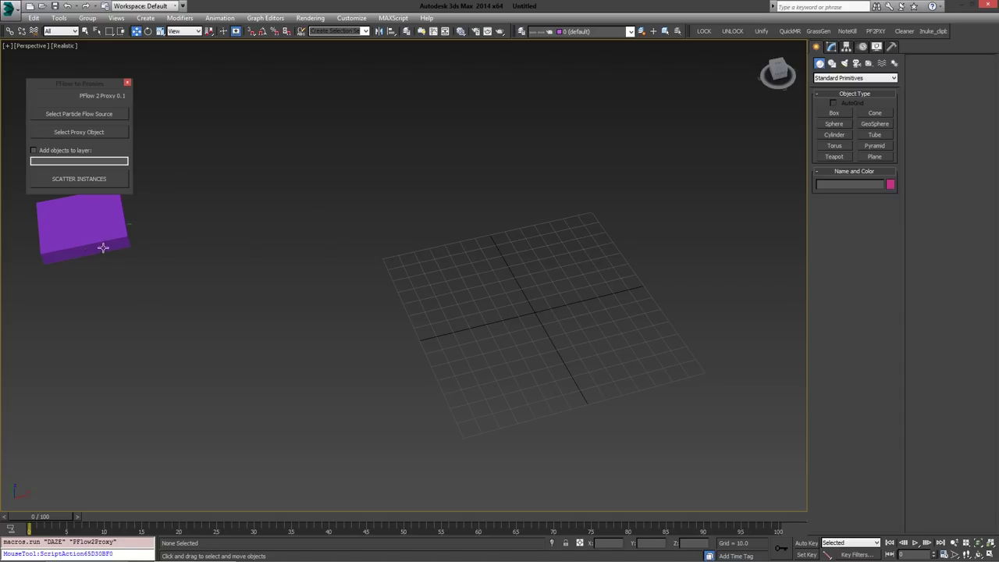
Step: Move Box001 down so it no longer overlaps the grass
{"action": "left_click", "coordinate": [85, 222]}
{"action": "left_click_drag", "start_coordinate": [83, 205], "coordinate": [89, 277]}
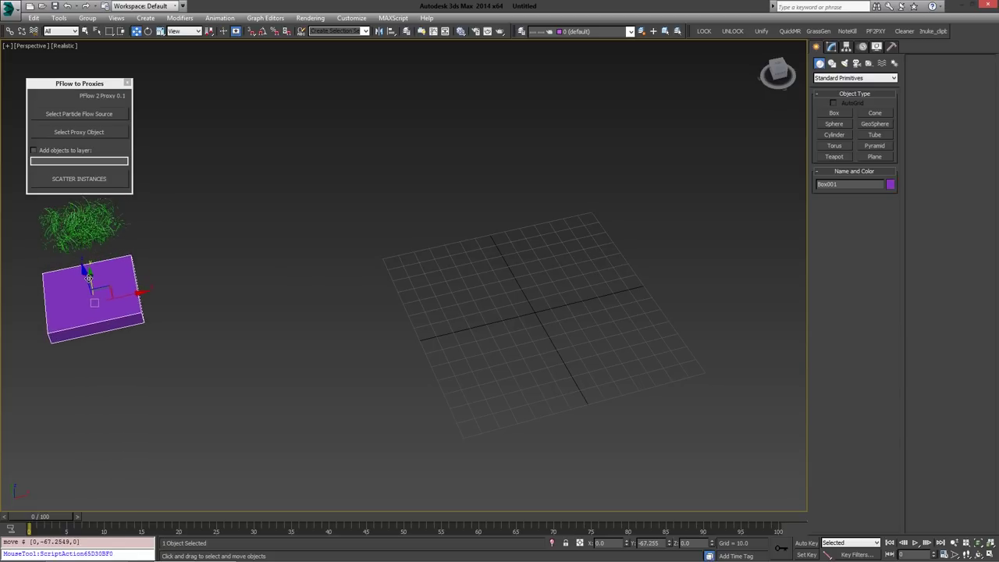
{"action": "left_click", "coordinate": [362, 295]}
{"action": "middle_click_drag", "start_coordinate": [520, 308], "coordinate": [444, 299]}
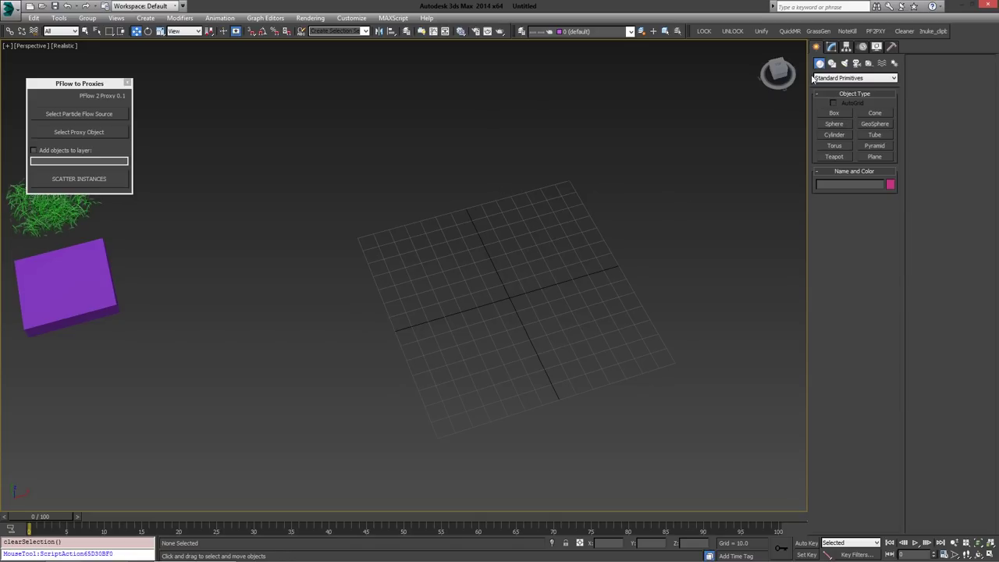
Step: Create a large PF Source emitter and zero its X and Y position
{"action": "left_click", "coordinate": [851, 78]}
{"action": "left_click", "coordinate": [848, 108]}
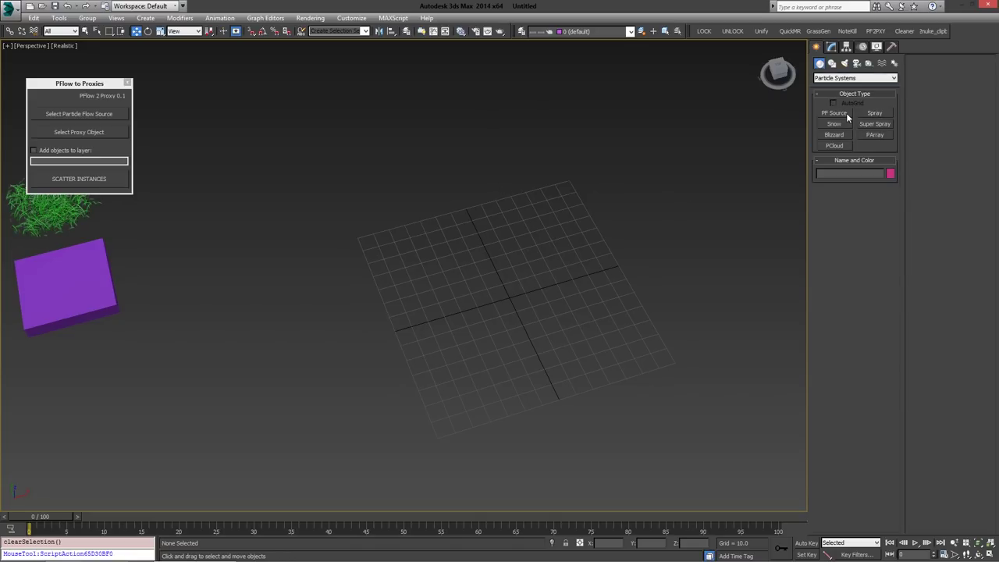
{"action": "left_click", "coordinate": [834, 113]}
{"action": "left_click_drag", "start_coordinate": [252, 186], "coordinate": [656, 383]}
{"action": "key", "text": "w"}
{"action": "right_click", "coordinate": [628, 543]}
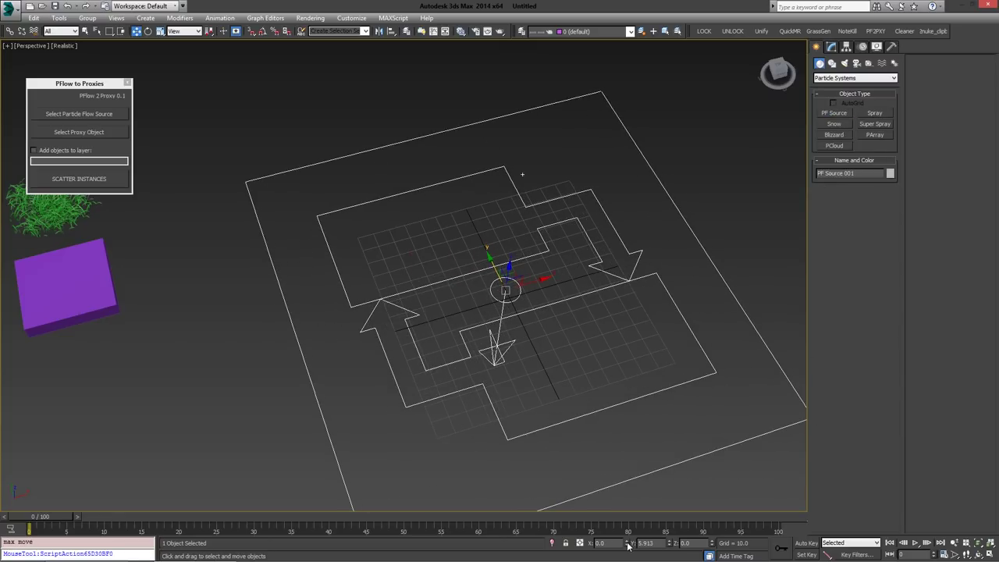
{"action": "right_click", "coordinate": [669, 544]}
{"action": "left_click", "coordinate": [831, 46]}
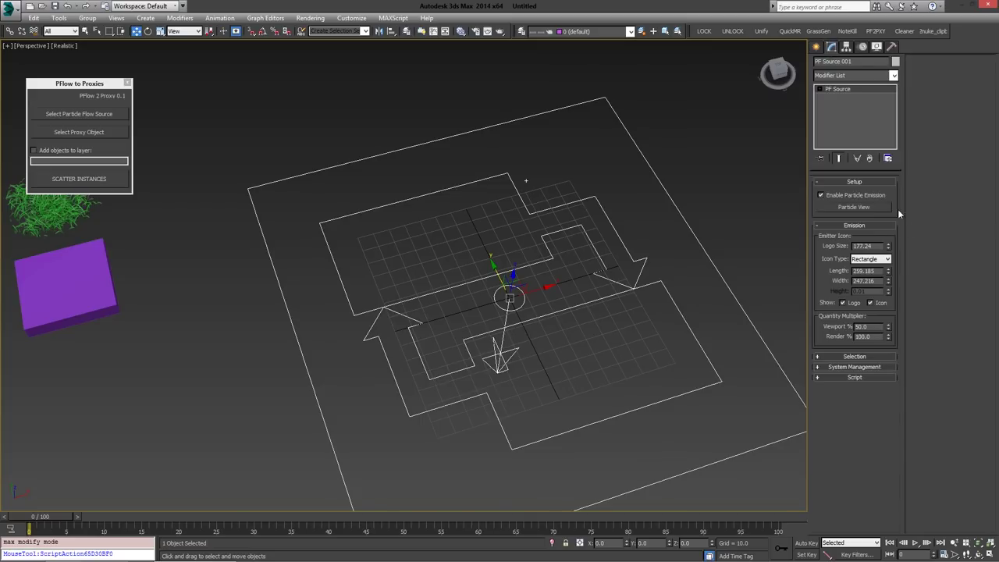
Step: In Particle View set viewport quantity to 100% and Birth 001's Emit Stop to 0
{"action": "left_click", "coordinate": [865, 207]}
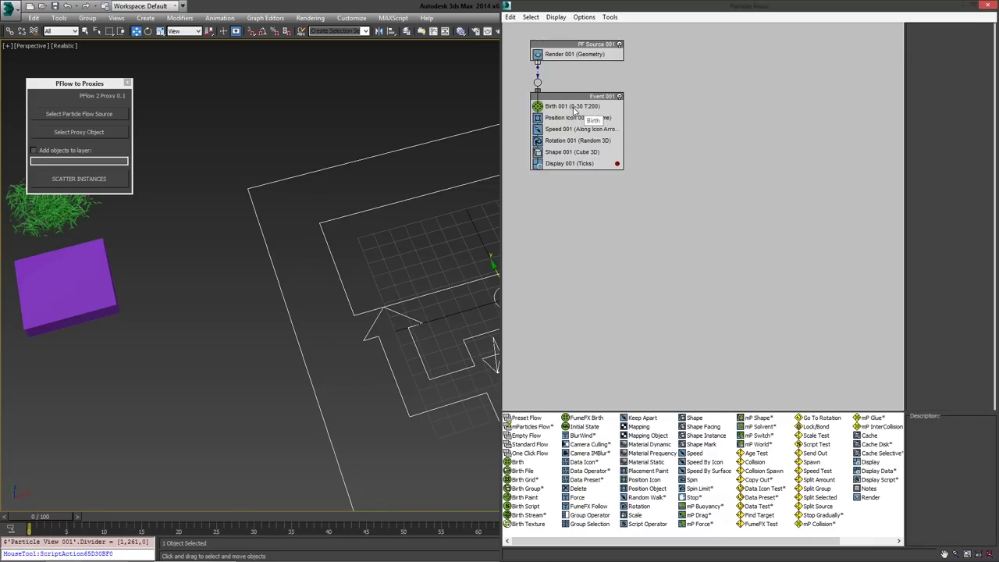
{"action": "left_click", "coordinate": [565, 51]}
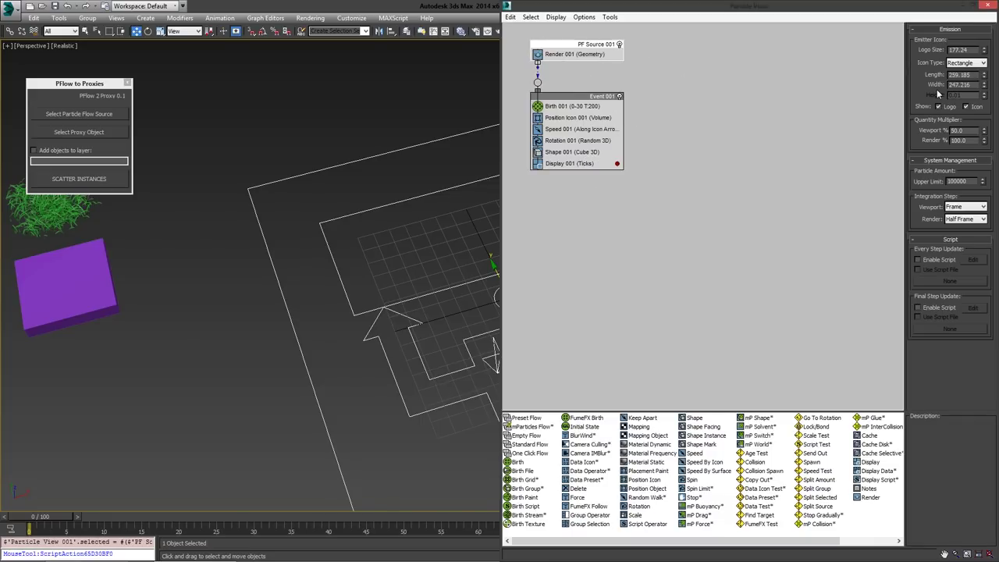
{"action": "double_click", "coordinate": [969, 131]}
{"action": "type", "text": "1"}
{"action": "key", "text": "Return"}
{"action": "left_click", "coordinate": [571, 107]}
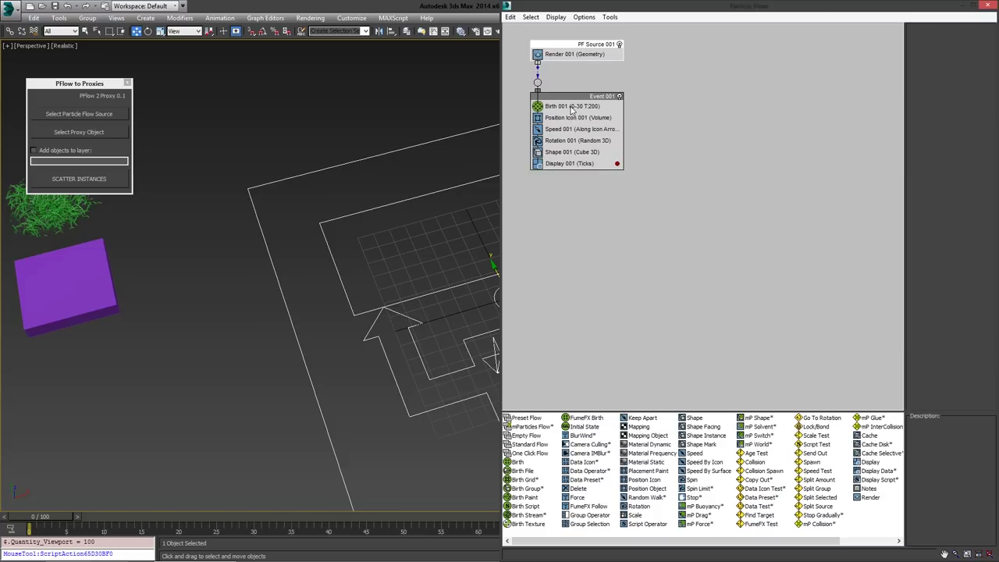
{"action": "right_click", "coordinate": [983, 55]}
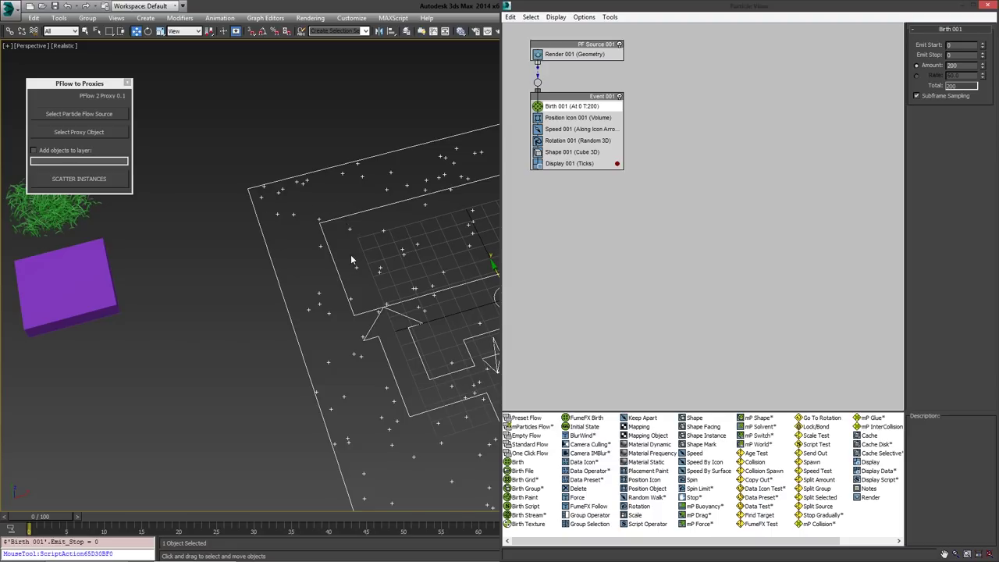
Step: Replace Shape 001 with a Shape Instance operator using Box001 as particle geometry
{"action": "left_click", "coordinate": [574, 152]}
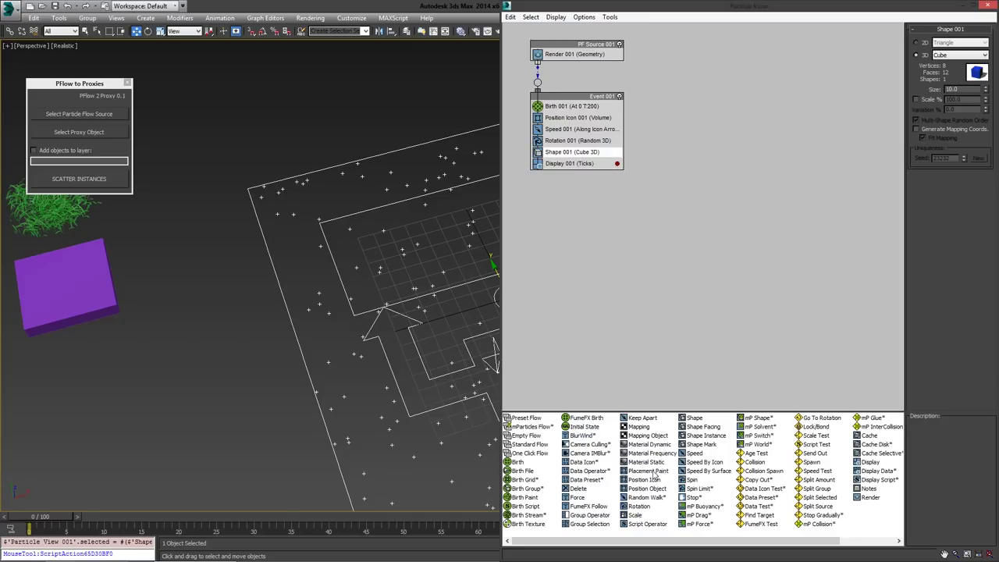
{"action": "left_click_drag", "start_coordinate": [715, 437], "coordinate": [562, 159]}
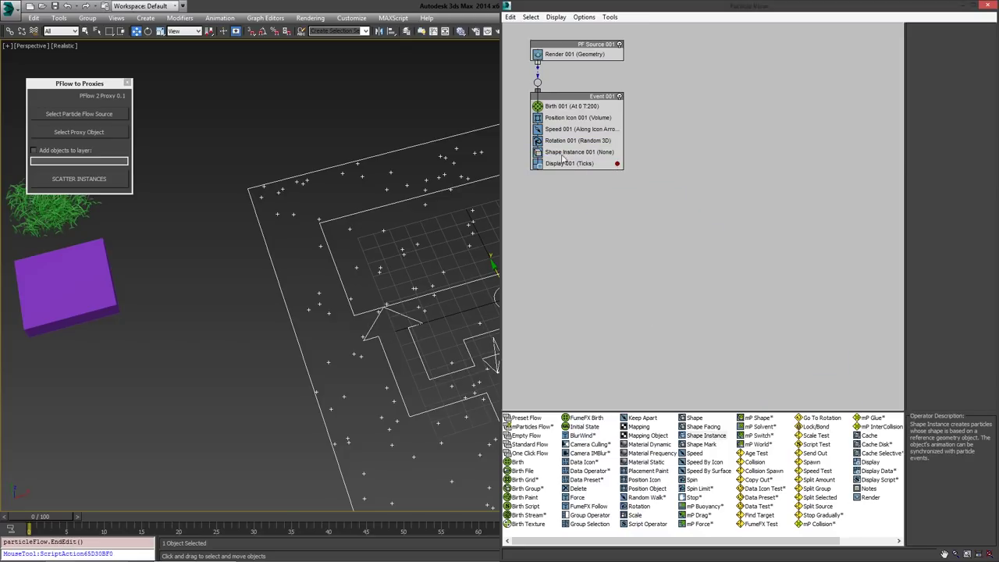
{"action": "left_click", "coordinate": [577, 152]}
{"action": "left_click", "coordinate": [53, 287]}
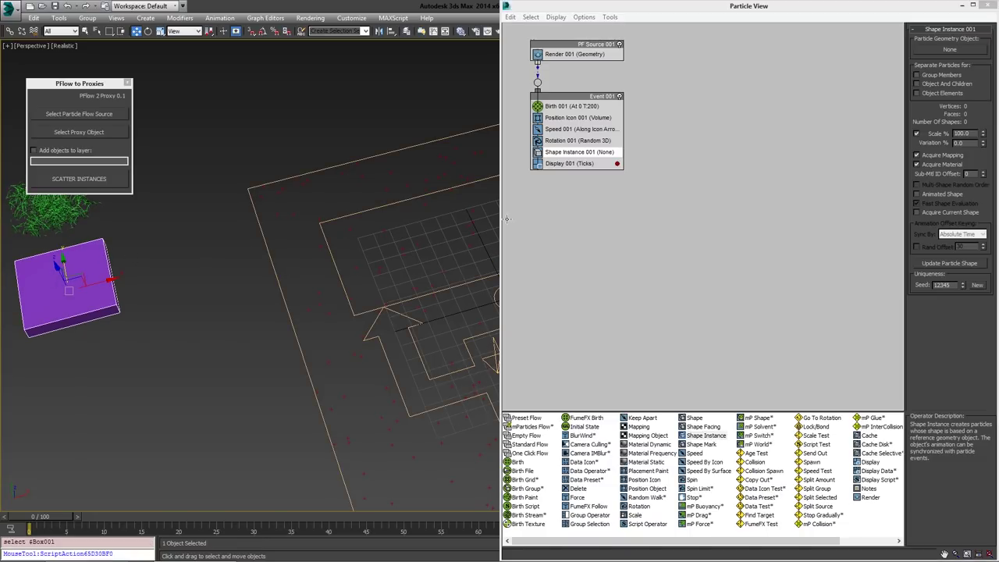
{"action": "left_click", "coordinate": [933, 50]}
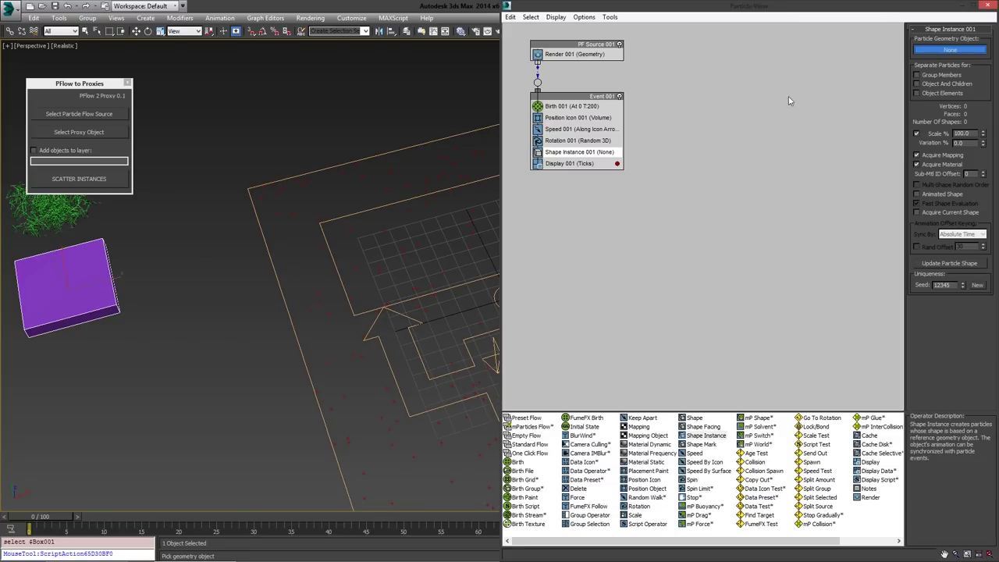
{"action": "left_click", "coordinate": [74, 293]}
Step: Set Display 001 to show particles as geometry in the viewport
{"action": "left_click", "coordinate": [577, 164]}
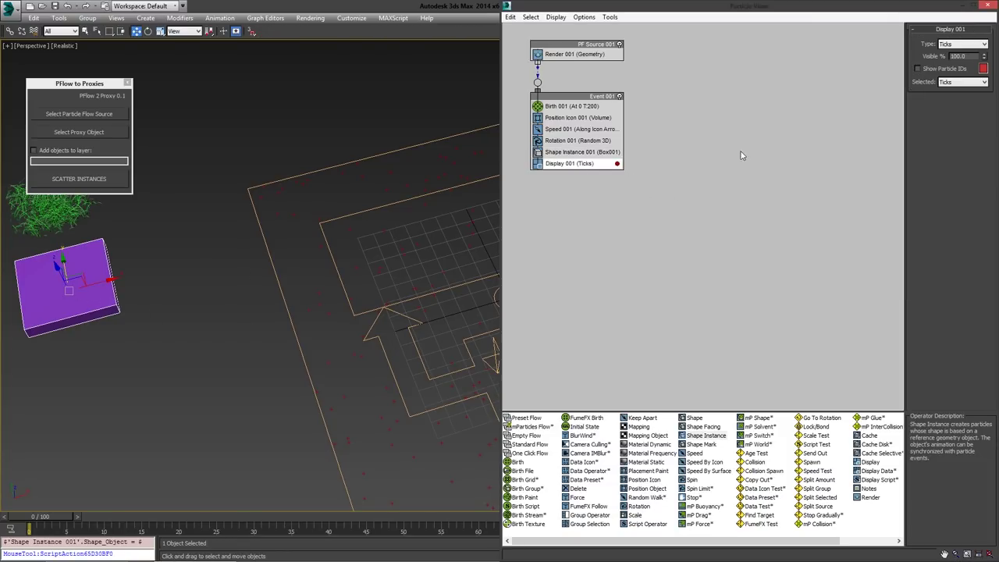
{"action": "left_click", "coordinate": [963, 43]}
{"action": "left_click", "coordinate": [959, 94]}
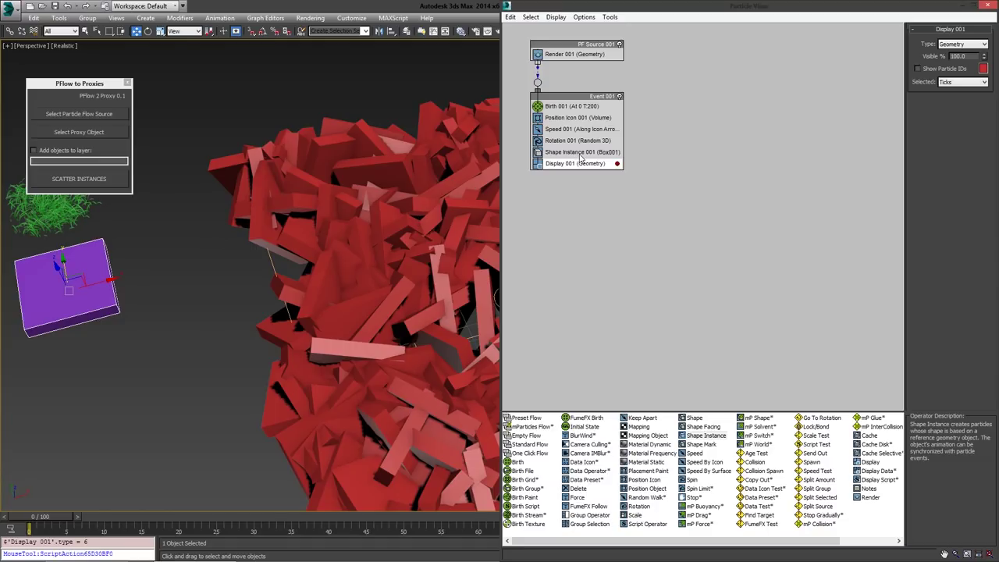
Step: Set Rotation 001 orientation to Random Horizontal and turn on edged faces
{"action": "left_click", "coordinate": [561, 142]}
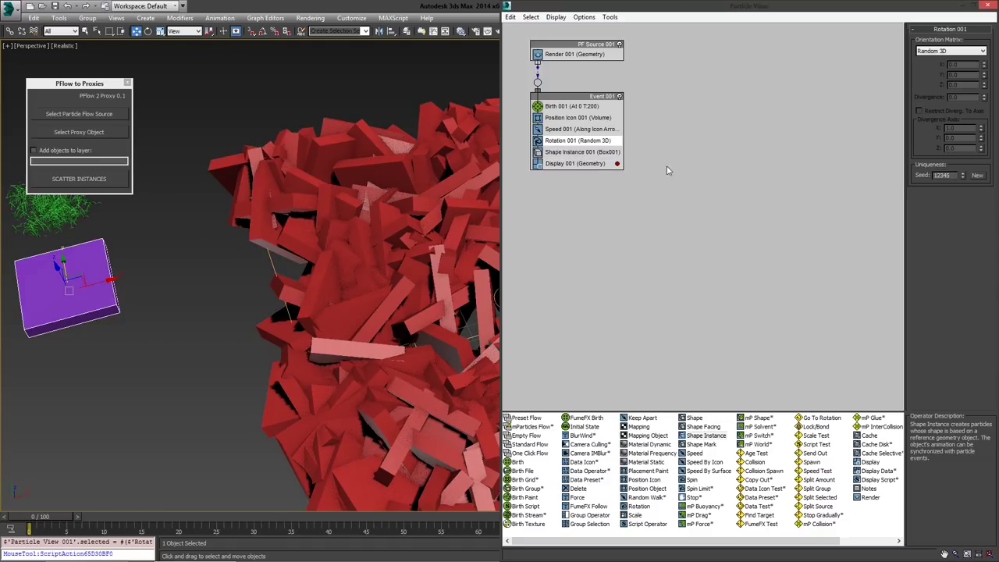
{"action": "left_click", "coordinate": [966, 50]}
{"action": "left_click", "coordinate": [948, 66]}
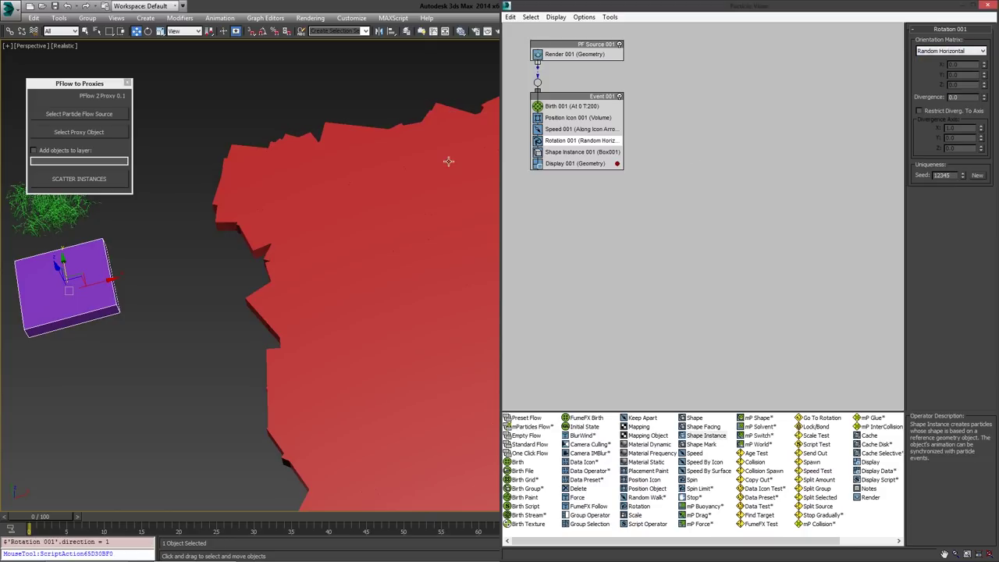
{"action": "key", "text": "F4"}
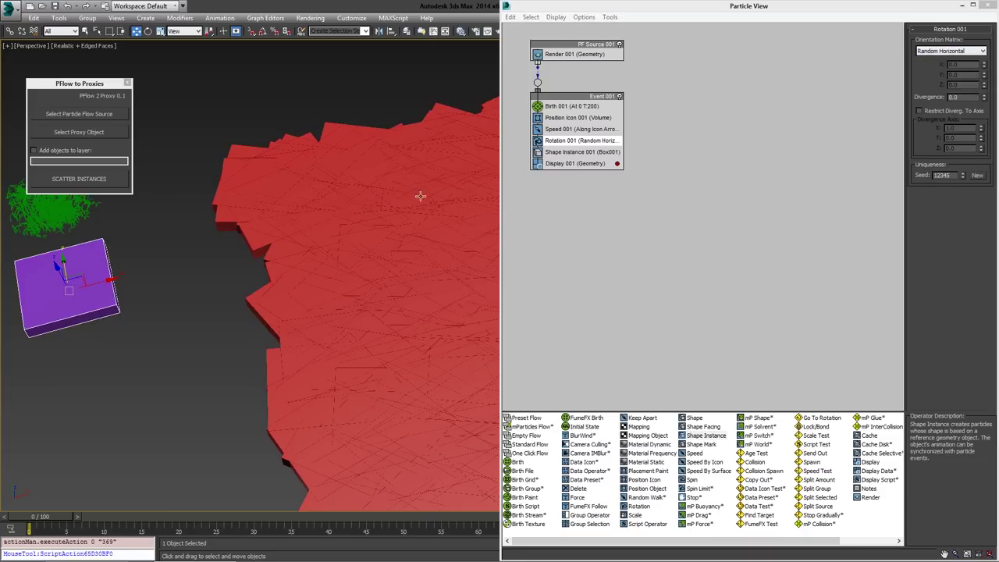
{"action": "middle_click_drag", "start_coordinate": [420, 196], "coordinate": [399, 217], "text": "alt"}
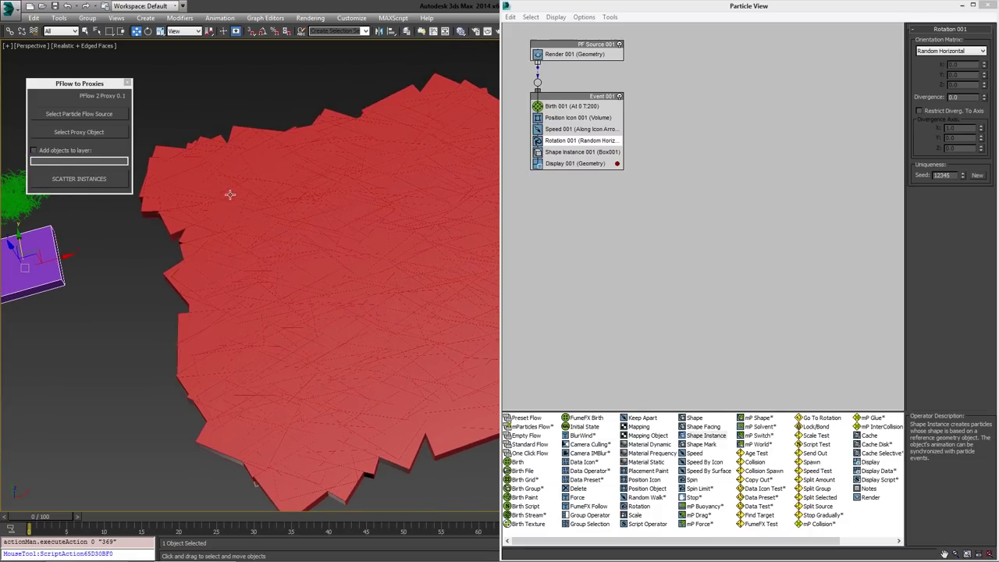
Step: Change Birth 001's amount from 100 to 500, then settle on 50, and minimize Particle View
{"action": "left_click", "coordinate": [574, 106]}
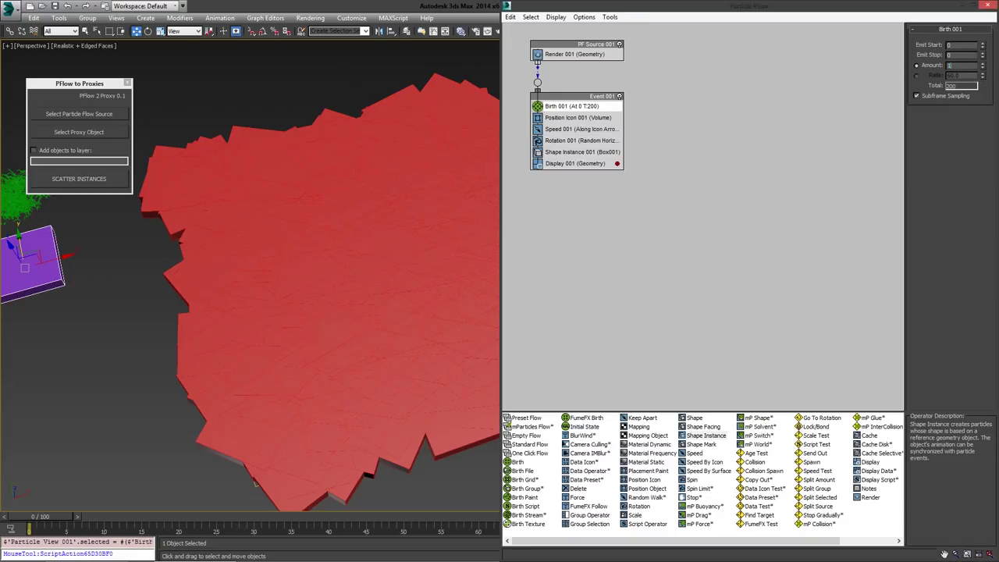
{"action": "key", "text": "Return"}
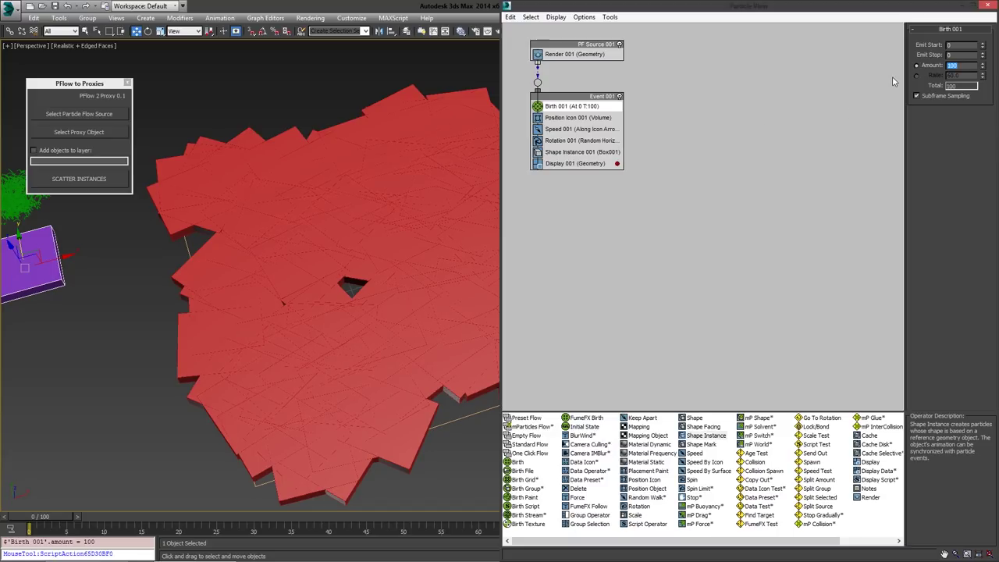
{"action": "type", "text": "500"}
{"action": "key", "text": "Return"}
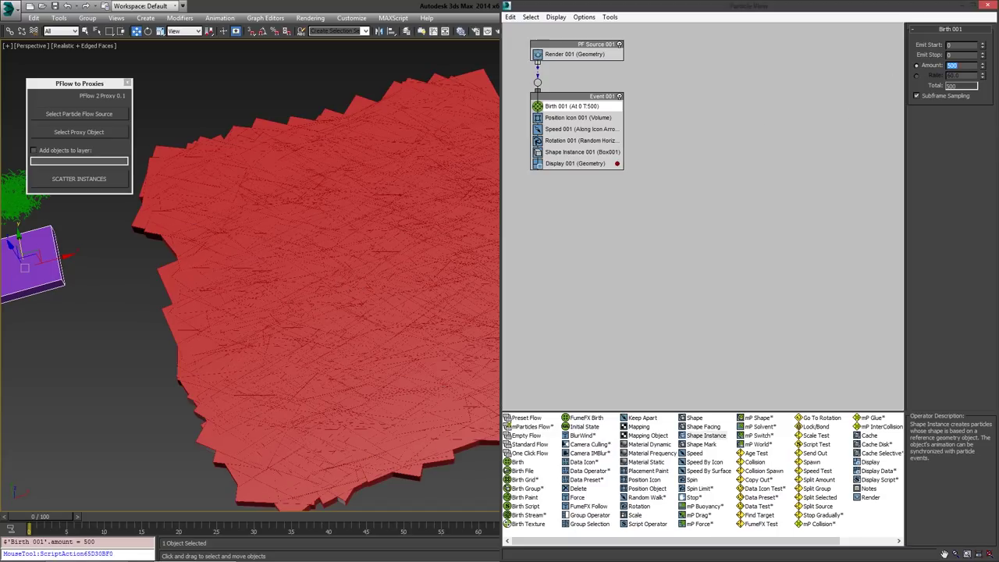
{"action": "type", "text": "50"}
{"action": "key", "text": "Return"}
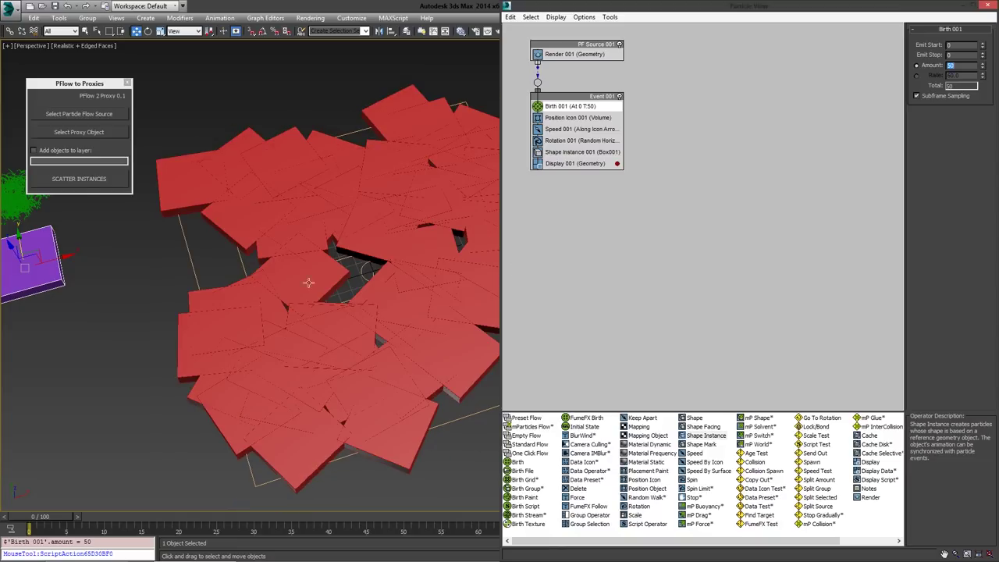
{"action": "scroll", "coordinate": [285, 219], "scroll_direction": "up", "scroll_amount": 5}
{"action": "middle_click_drag", "start_coordinate": [299, 232], "coordinate": [313, 269], "text": "alt"}
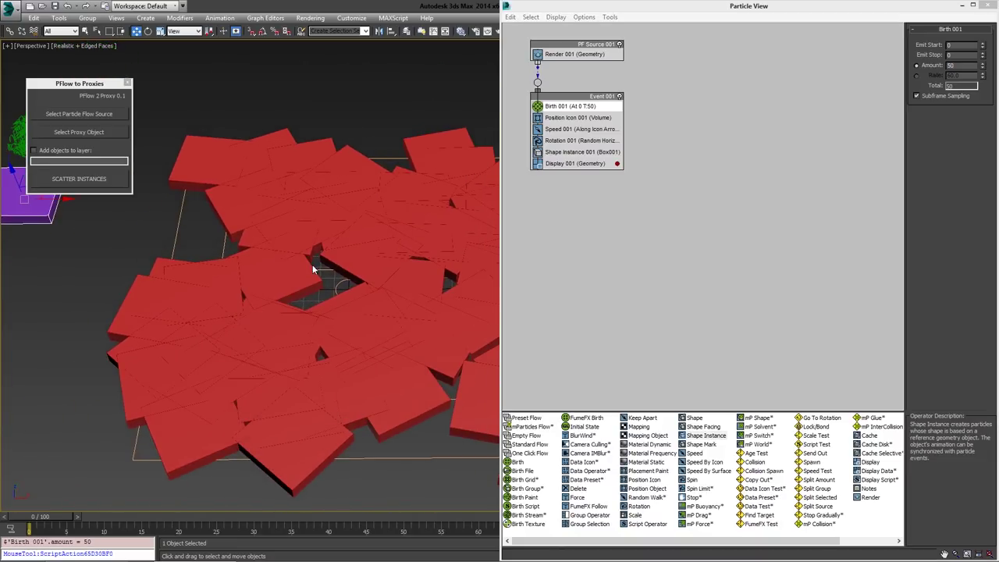
{"action": "left_click", "coordinate": [963, 7]}
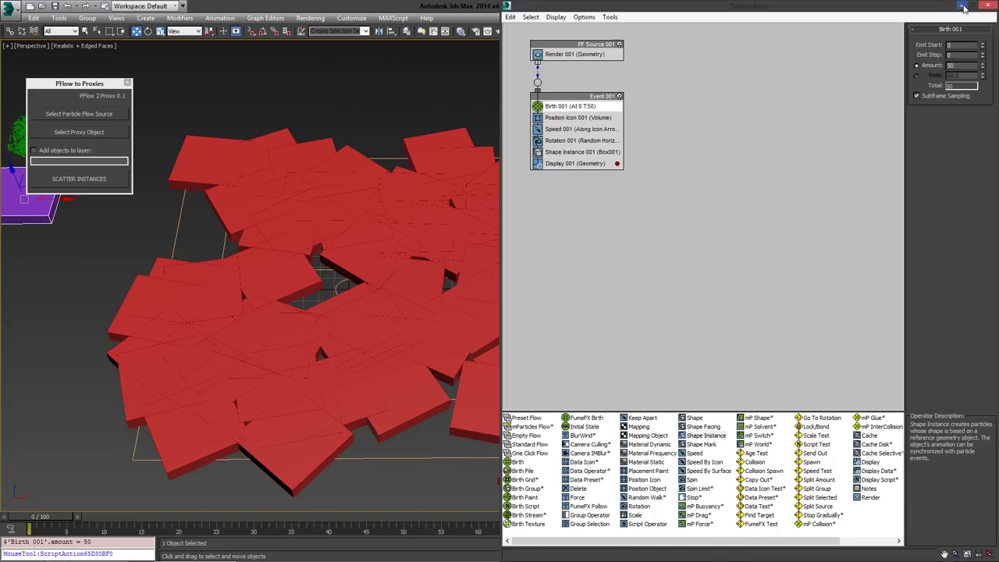
{"action": "middle_click_drag", "start_coordinate": [300, 227], "coordinate": [302, 194], "text": "alt"}
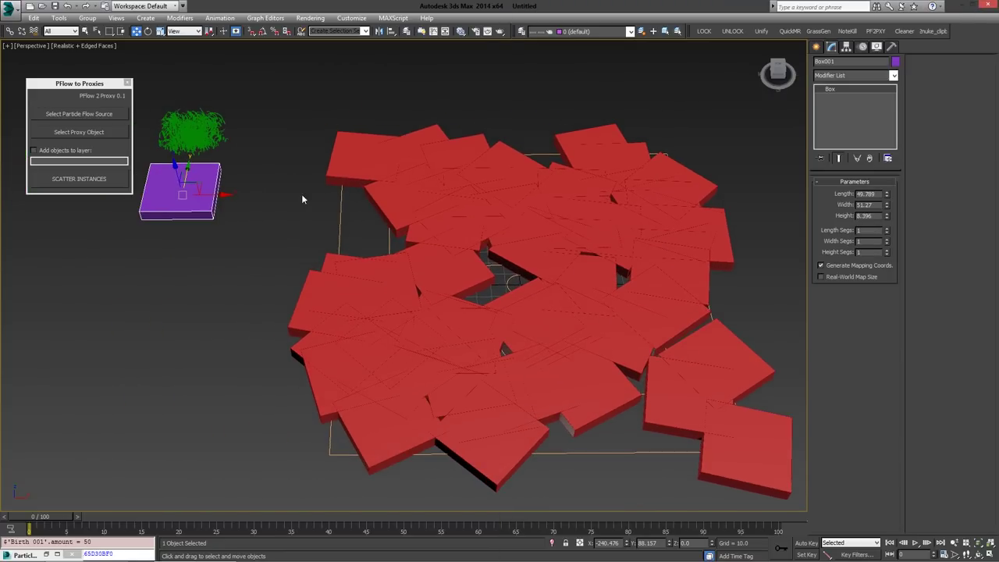
Step: Select GrassPatch_001 and adjust the view across the scene
{"action": "left_click", "coordinate": [196, 139]}
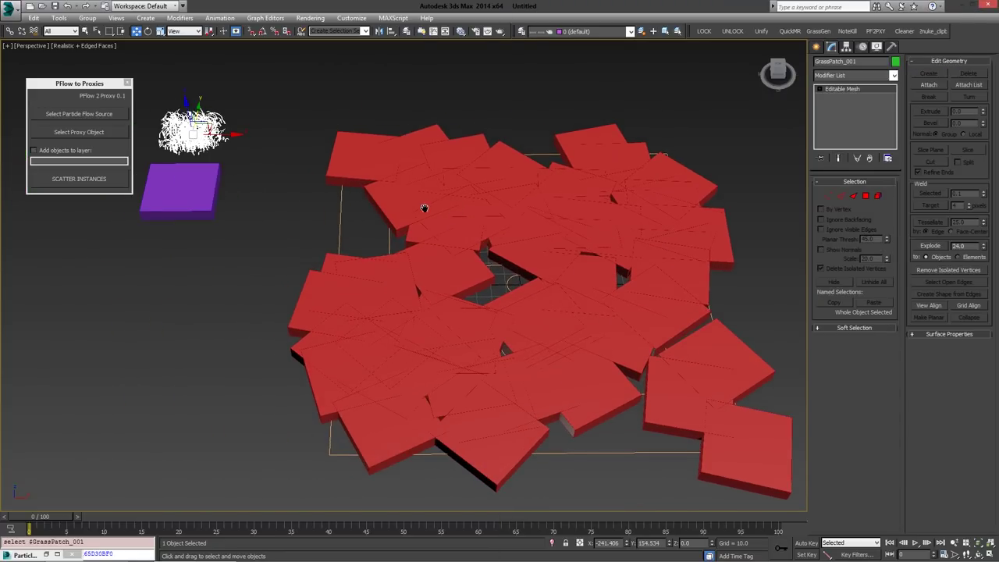
{"action": "middle_click_drag", "start_coordinate": [425, 207], "coordinate": [335, 203]}
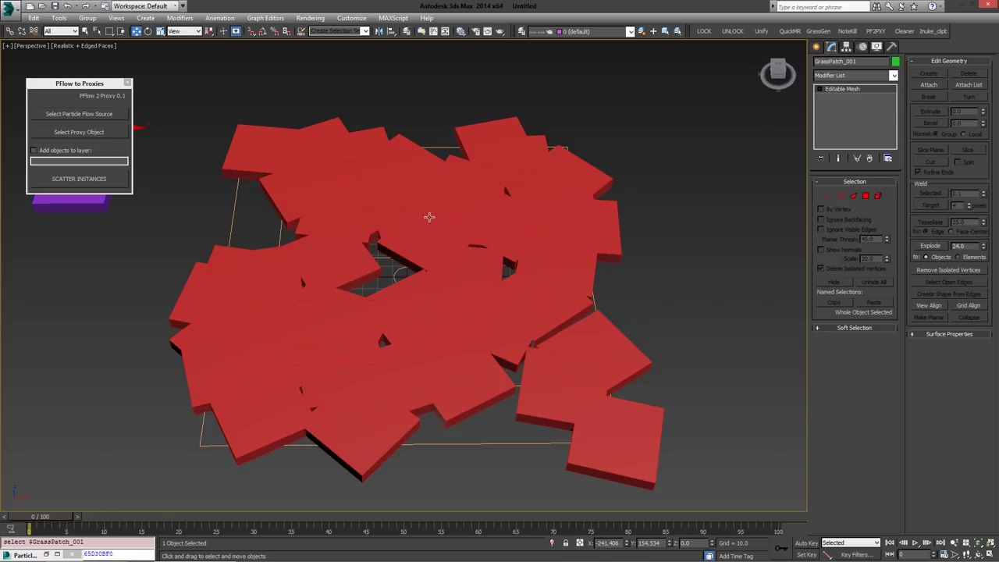
{"action": "middle_click_drag", "start_coordinate": [391, 223], "coordinate": [390, 246], "text": "alt"}
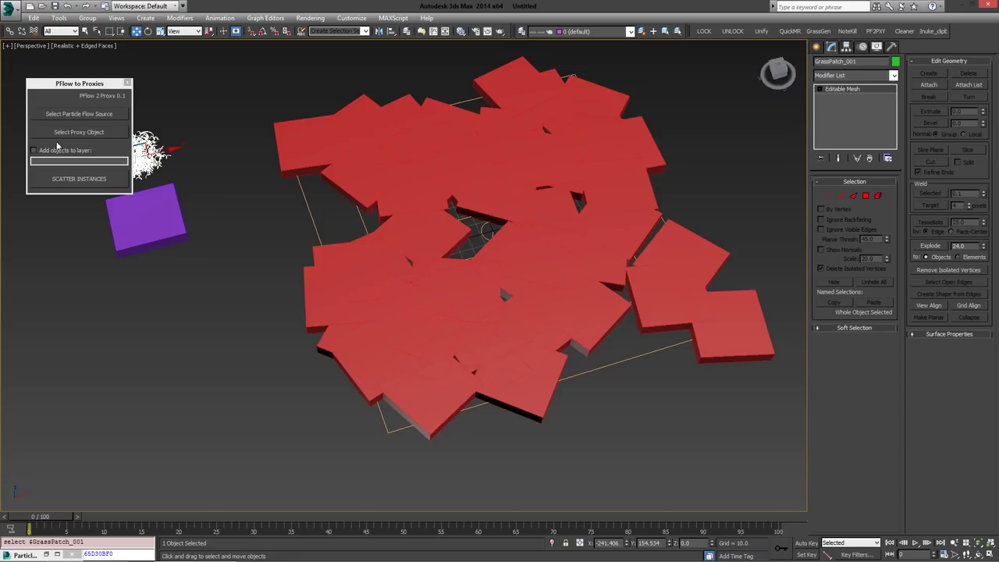
Step: Pick PF Source 001 as the particle flow source and GrassPatch_001 as the proxy object
{"action": "middle_click_drag", "start_coordinate": [273, 128], "coordinate": [267, 143]}
{"action": "left_click", "coordinate": [78, 114]}
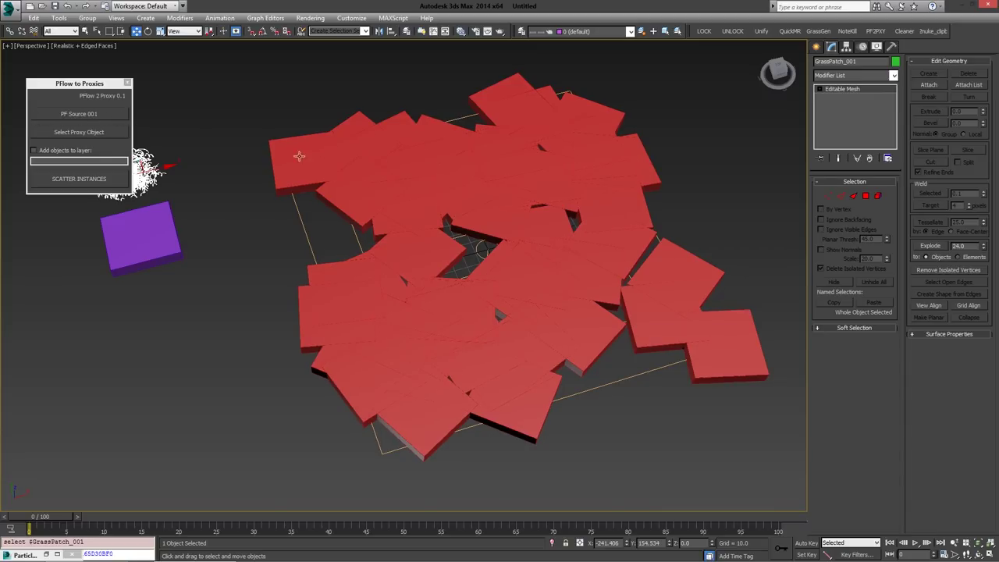
{"action": "left_click", "coordinate": [67, 131]}
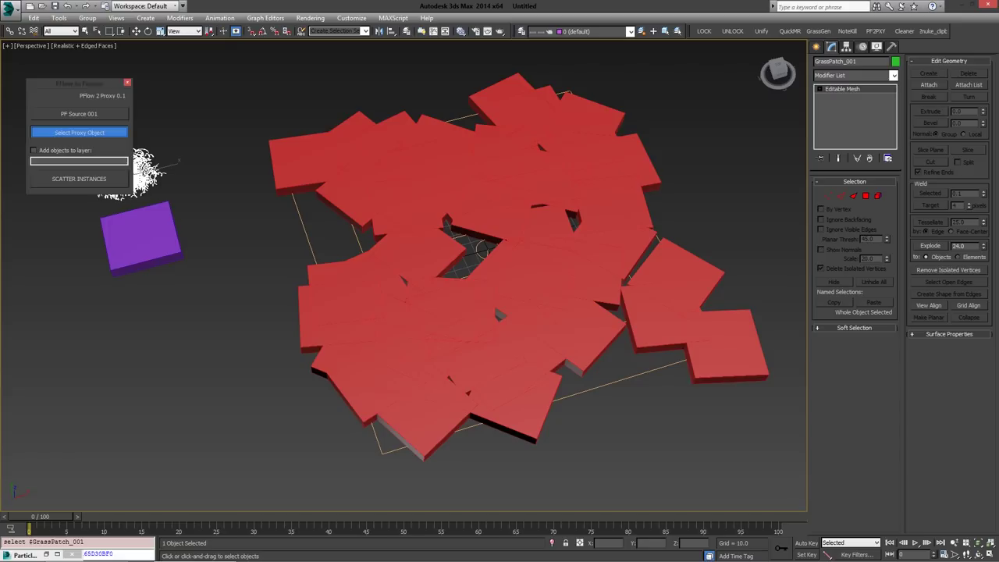
{"action": "left_click", "coordinate": [353, 157]}
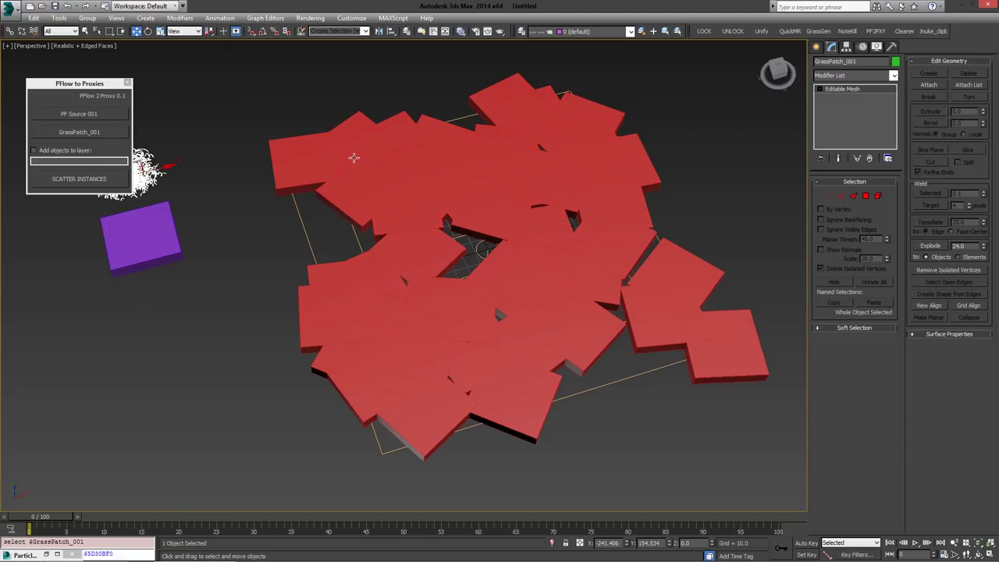
Step: Turn on Add objects to layer and set the layer name to Grass
{"action": "left_click", "coordinate": [59, 151]}
{"action": "left_click", "coordinate": [81, 160]}
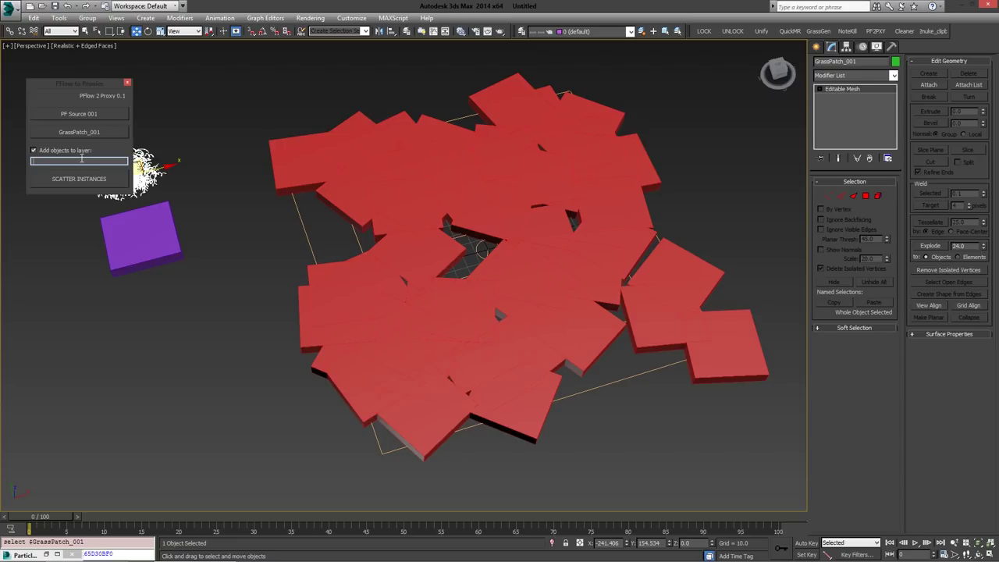
{"action": "left_click", "coordinate": [61, 152]}
{"action": "left_click", "coordinate": [54, 151]}
{"action": "left_click", "coordinate": [74, 161]}
Step: Scatter the grass instances across the particles and close Particle View
{"action": "left_click", "coordinate": [73, 180]}
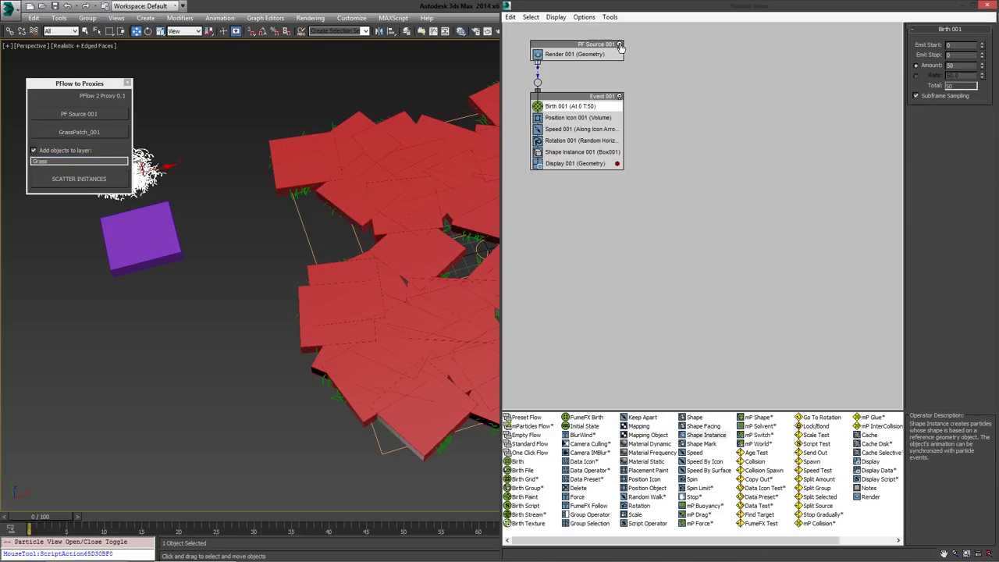
{"action": "left_click", "coordinate": [960, 6]}
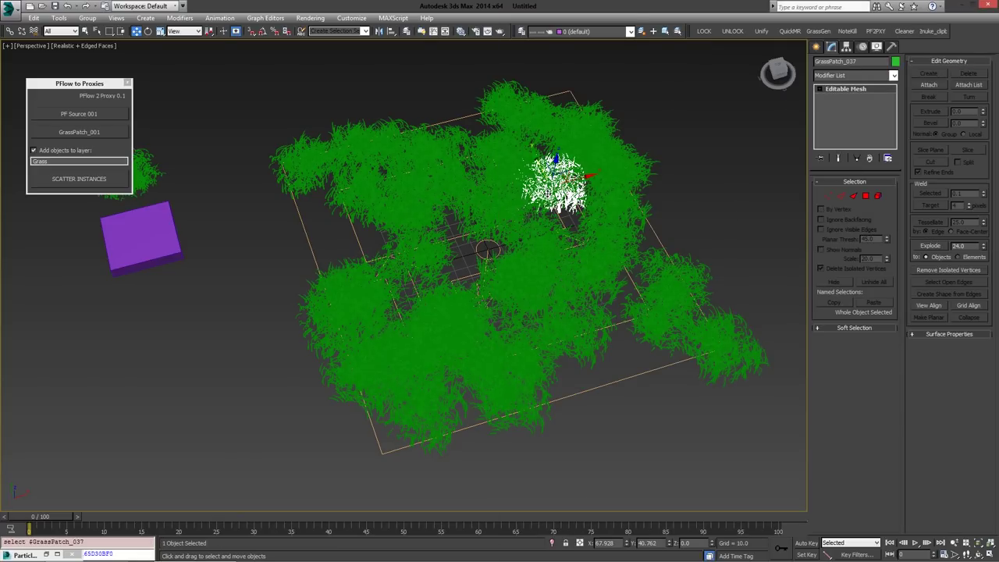
{"action": "key", "text": "z"}
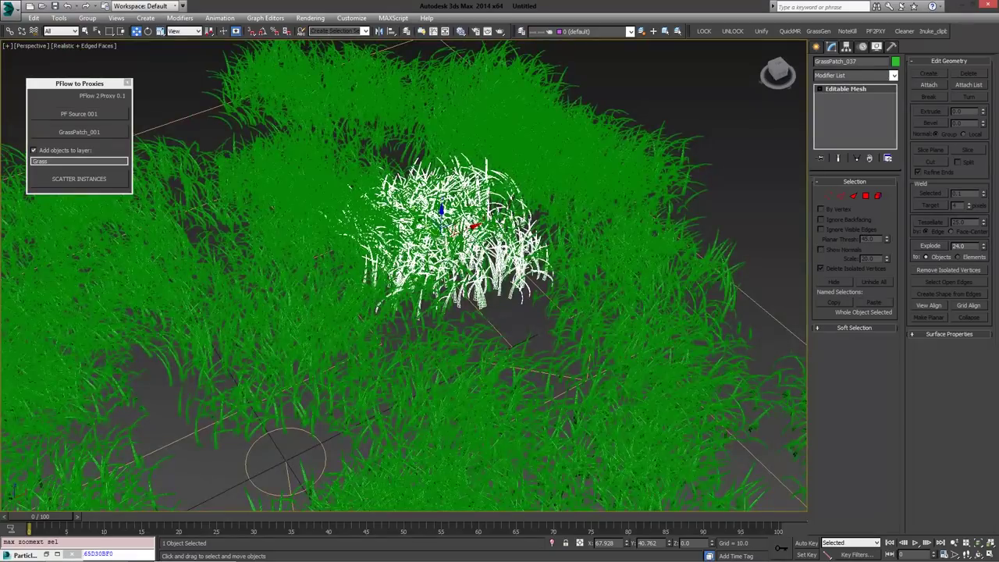
{"action": "middle_click_drag", "start_coordinate": [461, 188], "coordinate": [430, 210], "text": "alt"}
Step: Hide PF Source 001 so only the grass instances remain visible
{"action": "left_click", "coordinate": [376, 69]}
{"action": "right_click", "coordinate": [375, 98]}
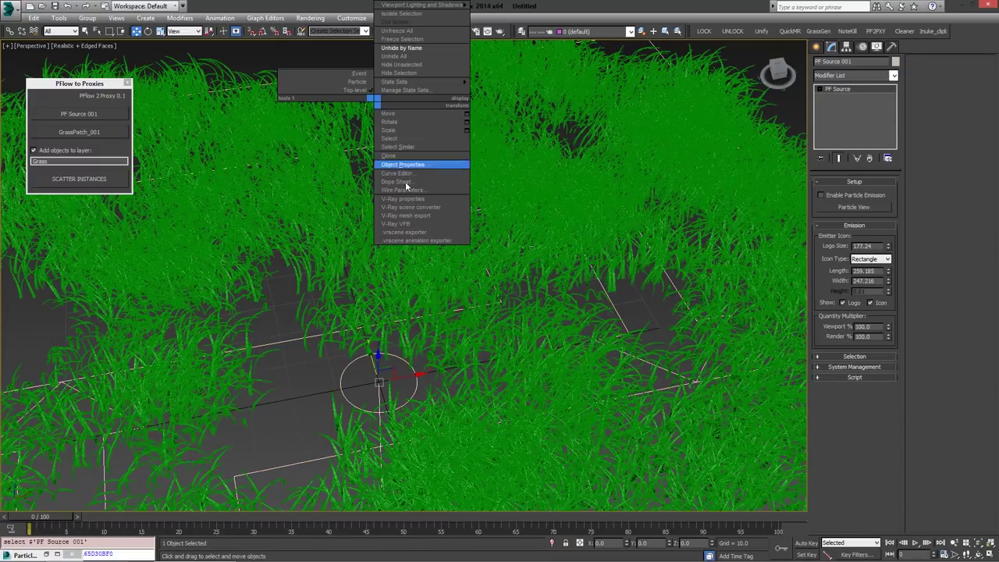
{"action": "left_click", "coordinate": [399, 73]}
{"action": "middle_click_drag", "start_coordinate": [362, 214], "coordinate": [520, 210], "text": "alt"}
{"action": "scroll", "coordinate": [499, 213], "scroll_direction": "down", "scroll_amount": 4}
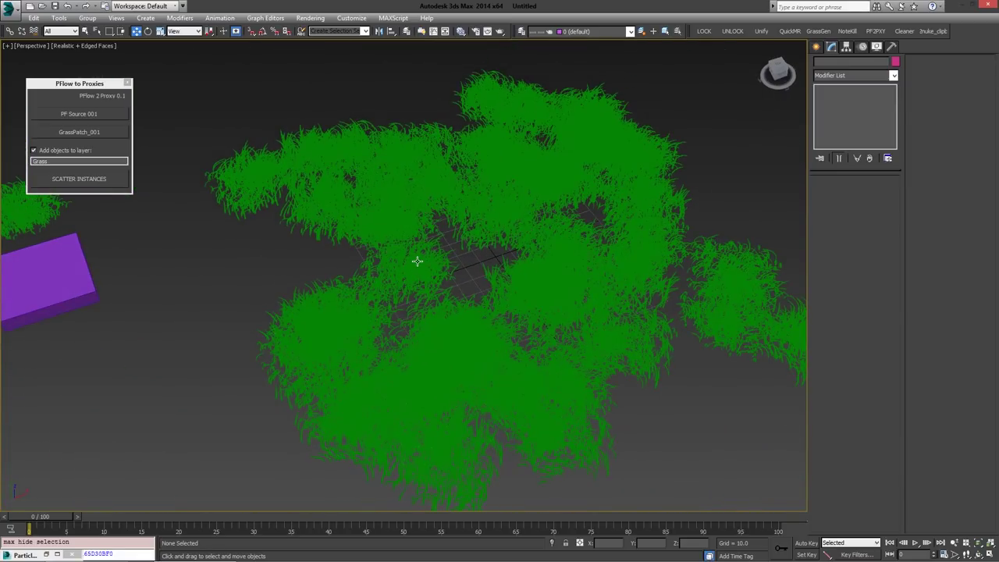
Step: Turn off Edged Faces and view the scattered grass clumps up close from a low angle
{"action": "key", "text": "F4"}
{"action": "scroll", "coordinate": [402, 244], "scroll_direction": "up", "scroll_amount": 4}
{"action": "middle_click_drag", "start_coordinate": [444, 255], "coordinate": [534, 238], "text": "alt"}
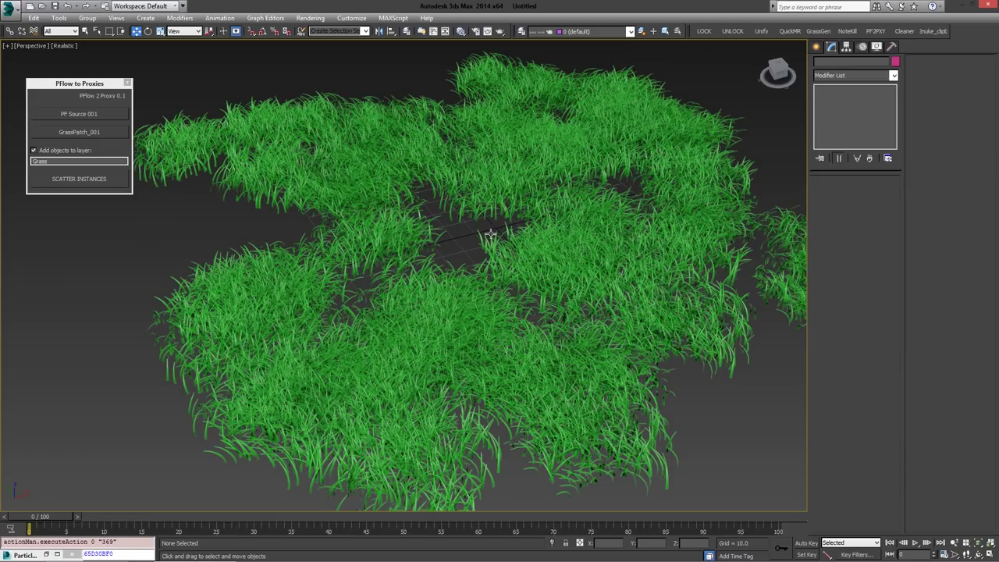
{"action": "scroll", "coordinate": [471, 232], "scroll_direction": "down", "scroll_amount": 5}
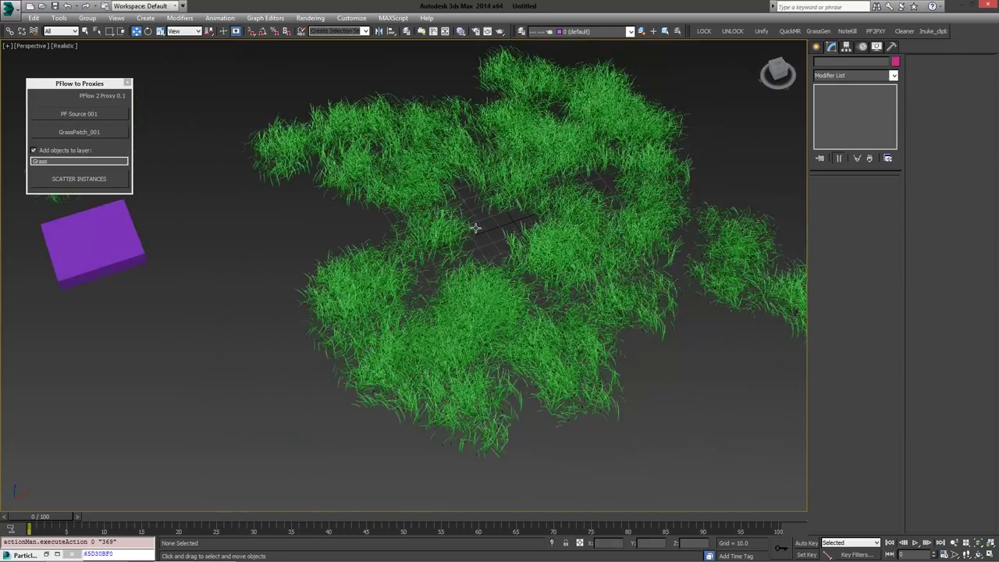
{"action": "middle_click_drag", "start_coordinate": [476, 228], "coordinate": [416, 234]}
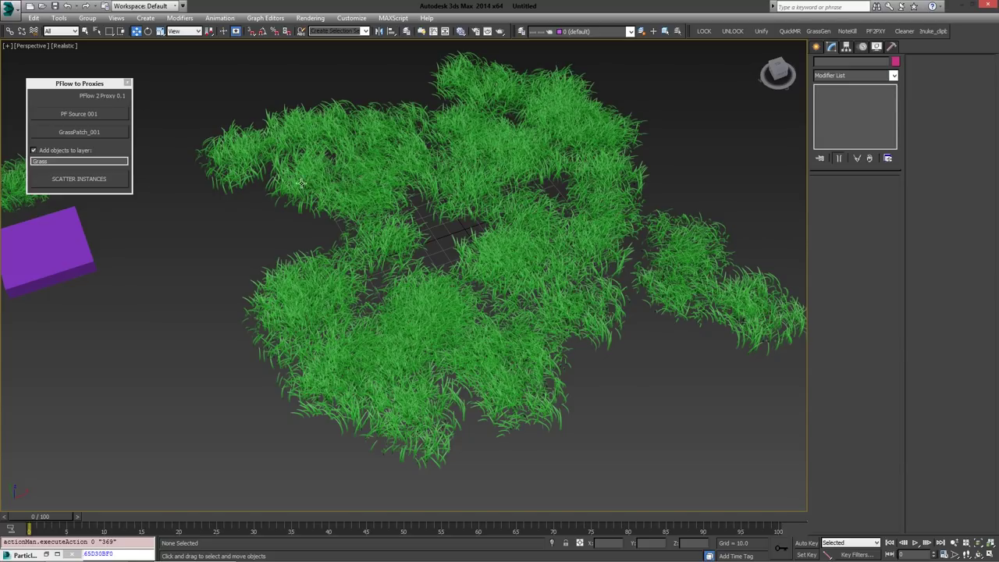
{"action": "middle_click_drag", "start_coordinate": [301, 183], "coordinate": [341, 196]}
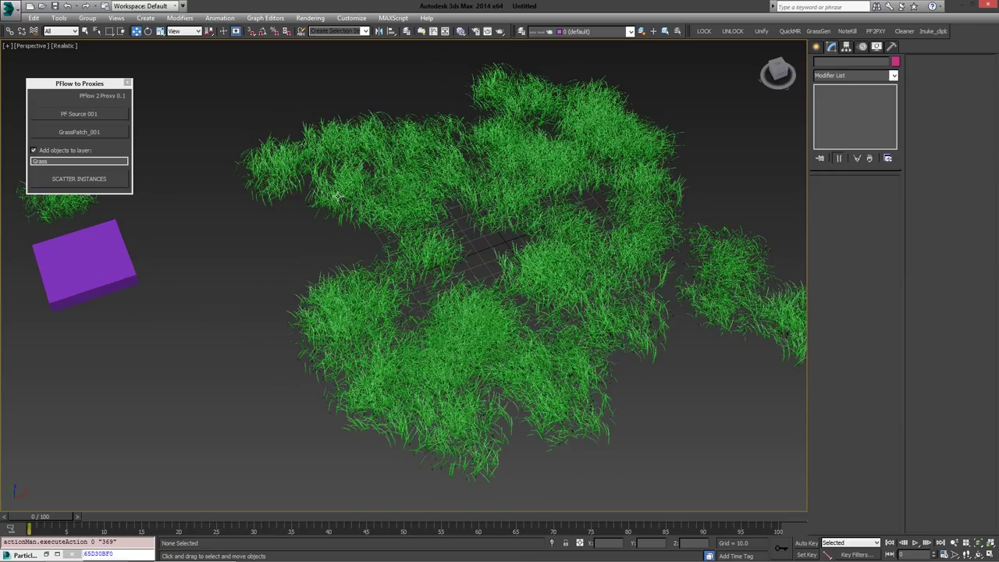